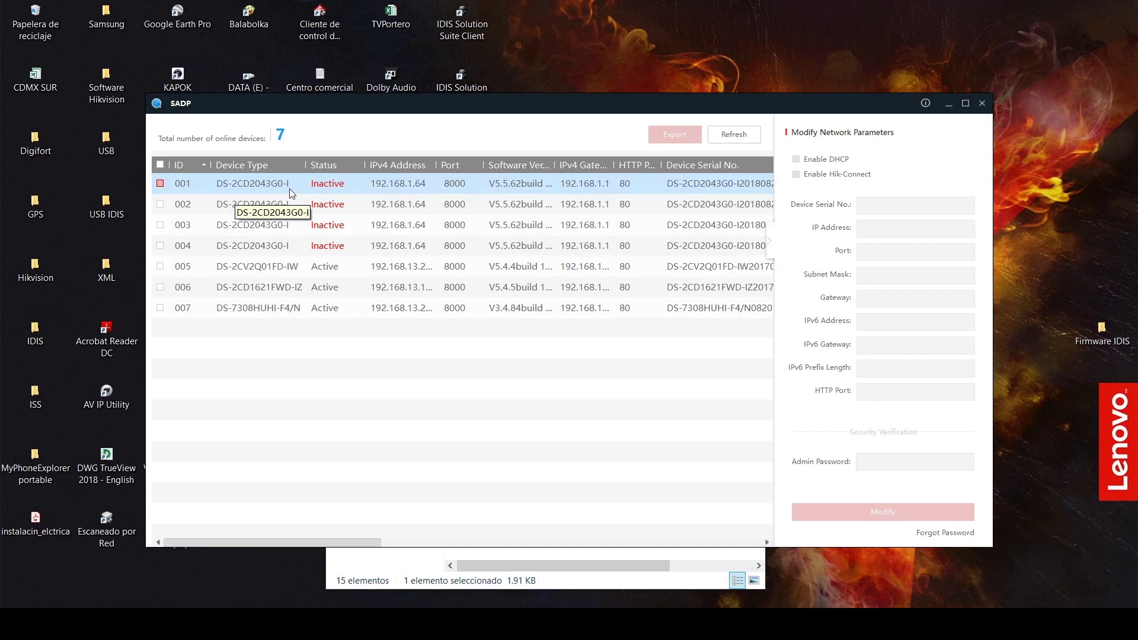
Select the four inactive DS-2CD2043G0-I cameras, IDs 001 to 004, for batch activation
{"action": "left_click", "coordinate": [397, 211]}
{"action": "left_click", "coordinate": [352, 304]}
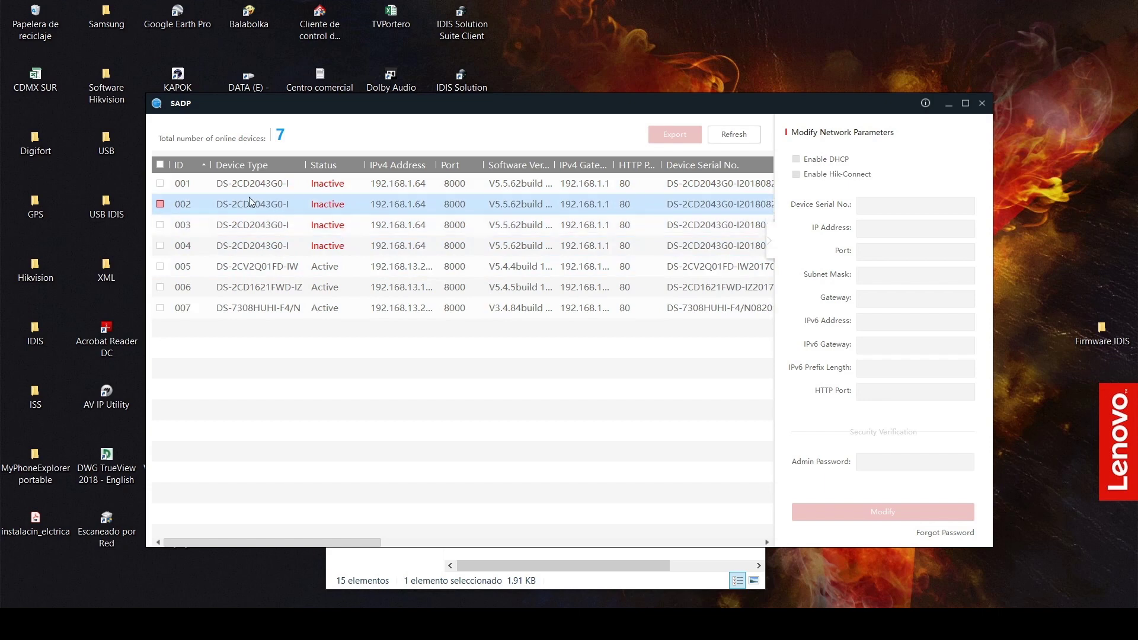
{"action": "left_click", "coordinate": [160, 184]}
{"action": "left_click", "coordinate": [160, 205]}
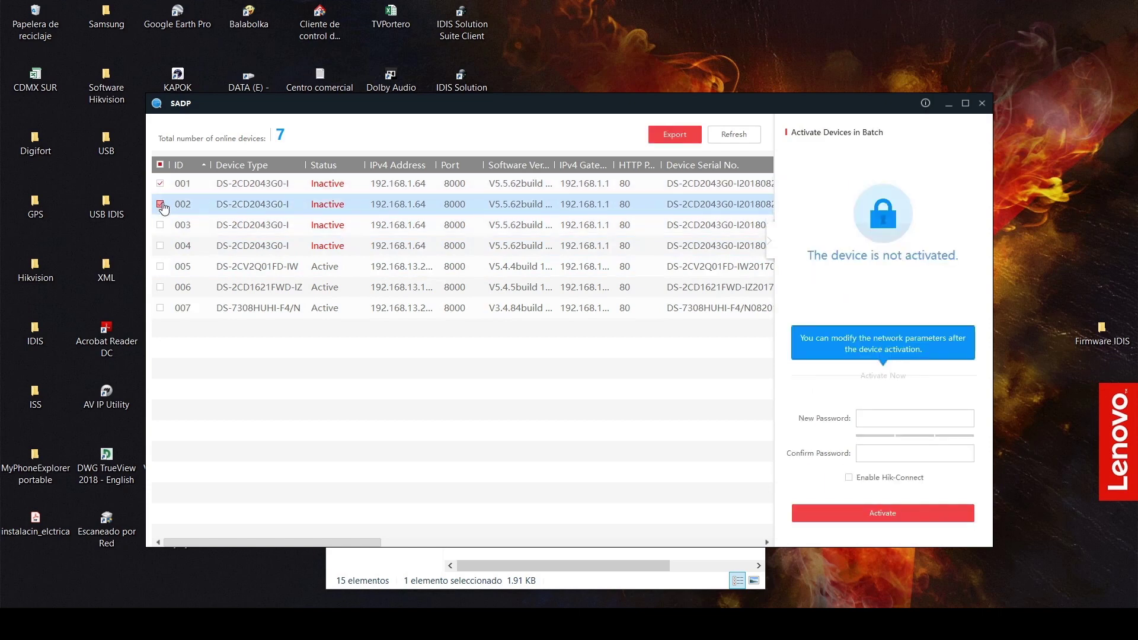
{"action": "left_click", "coordinate": [160, 226]}
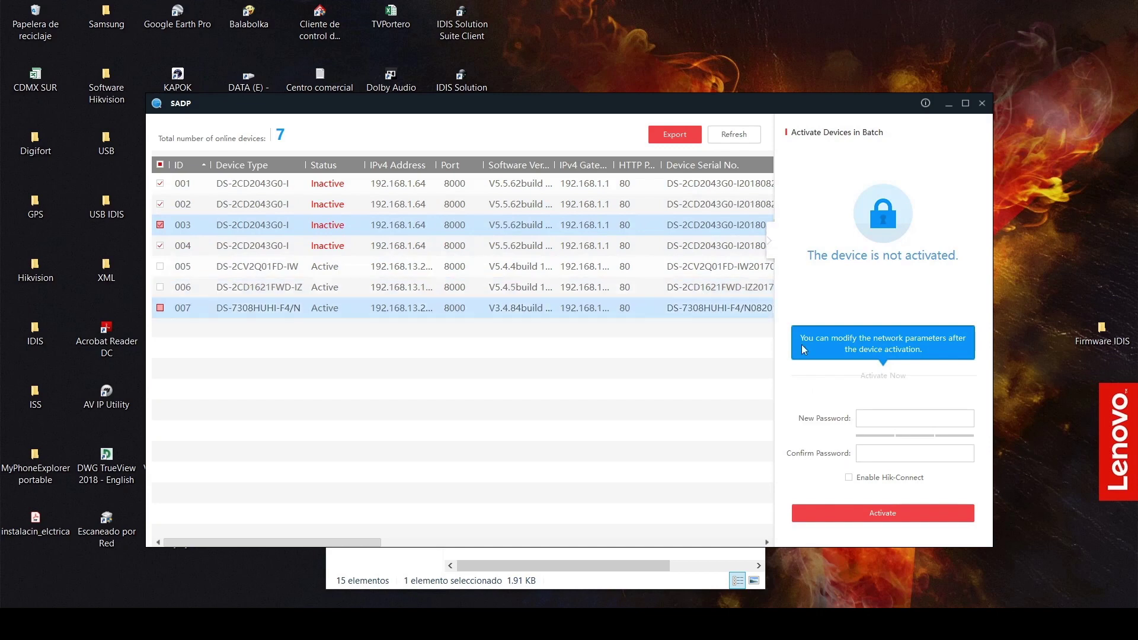
Enter and confirm the new device password, then activate the selected cameras and close the confirmation list
{"action": "left_click", "coordinate": [919, 421]}
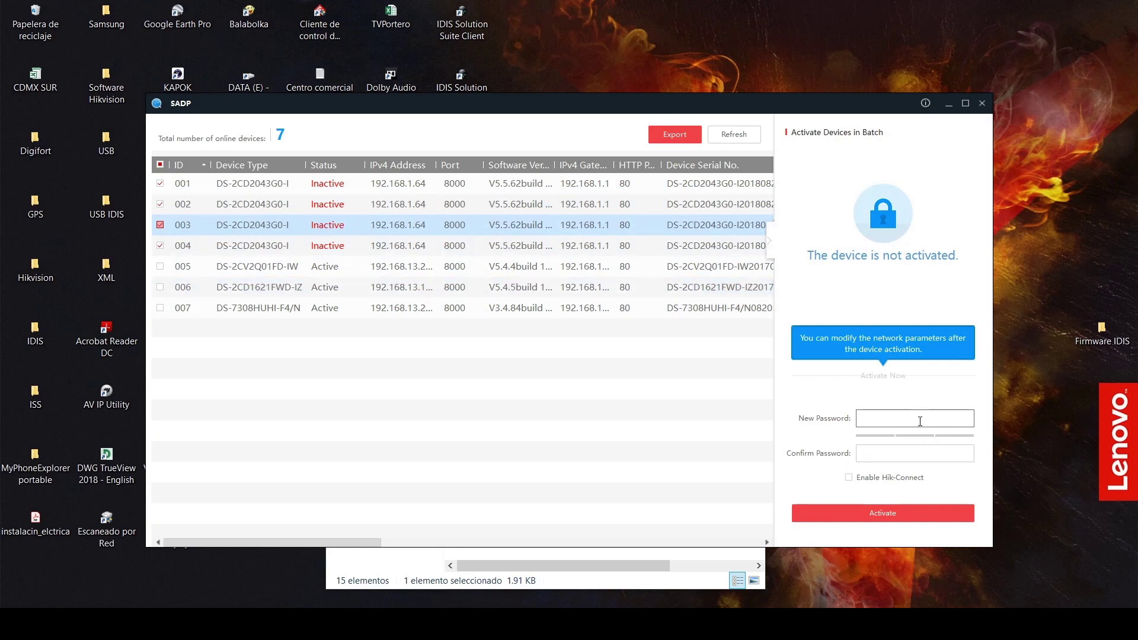
{"action": "type", "text": "********"}
{"action": "left_click", "coordinate": [898, 448]}
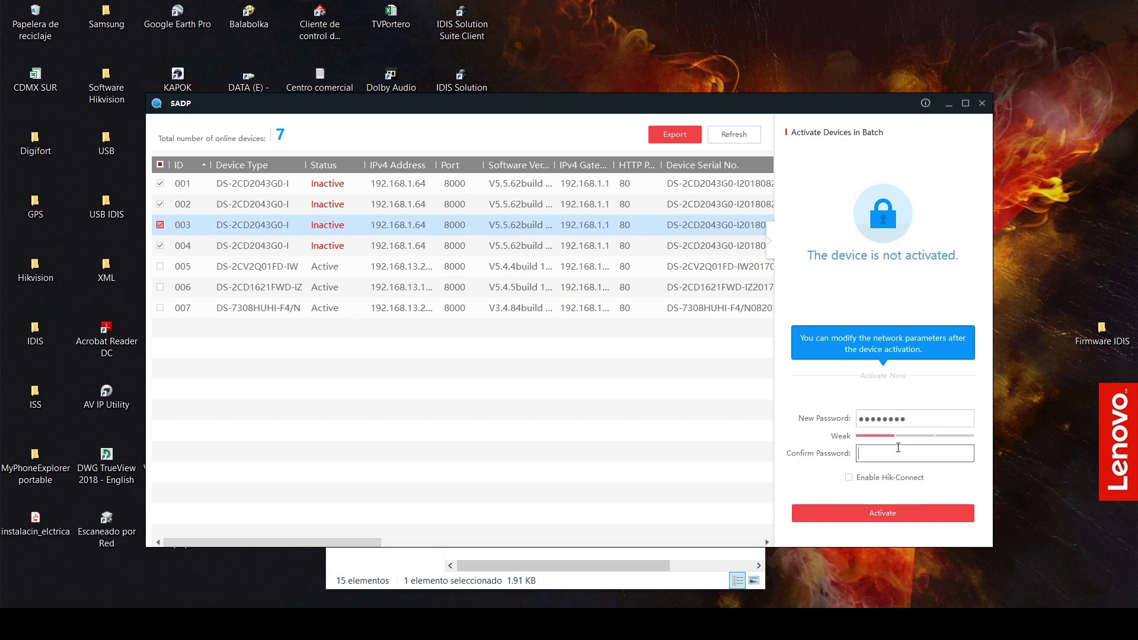
{"action": "type", "text": "********"}
{"action": "left_click", "coordinate": [883, 515]}
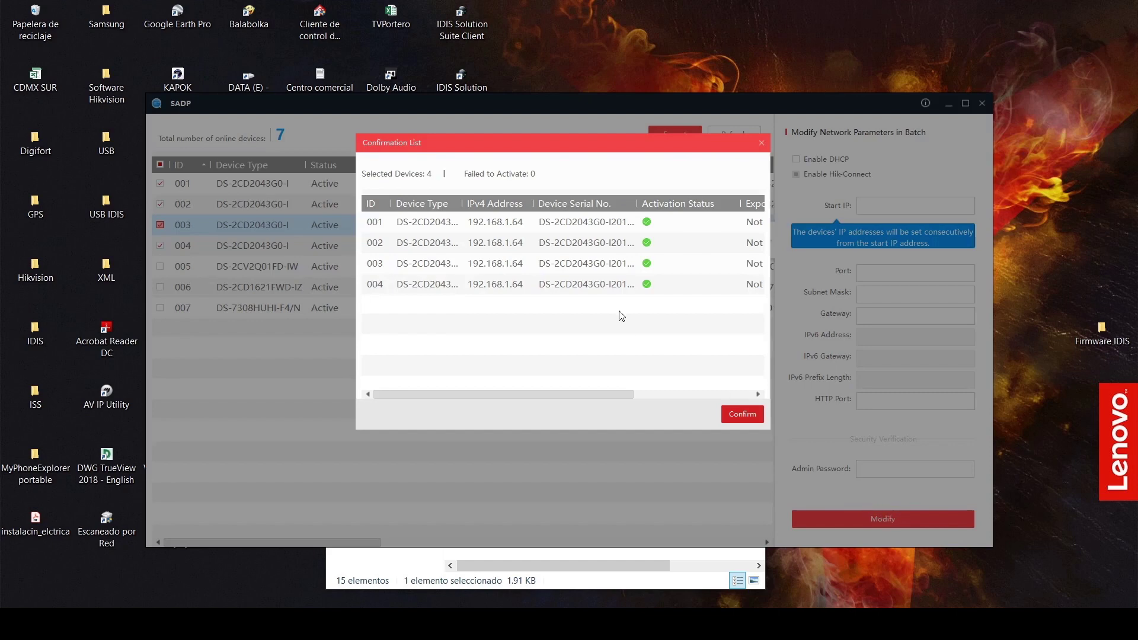
{"action": "left_click", "coordinate": [741, 415]}
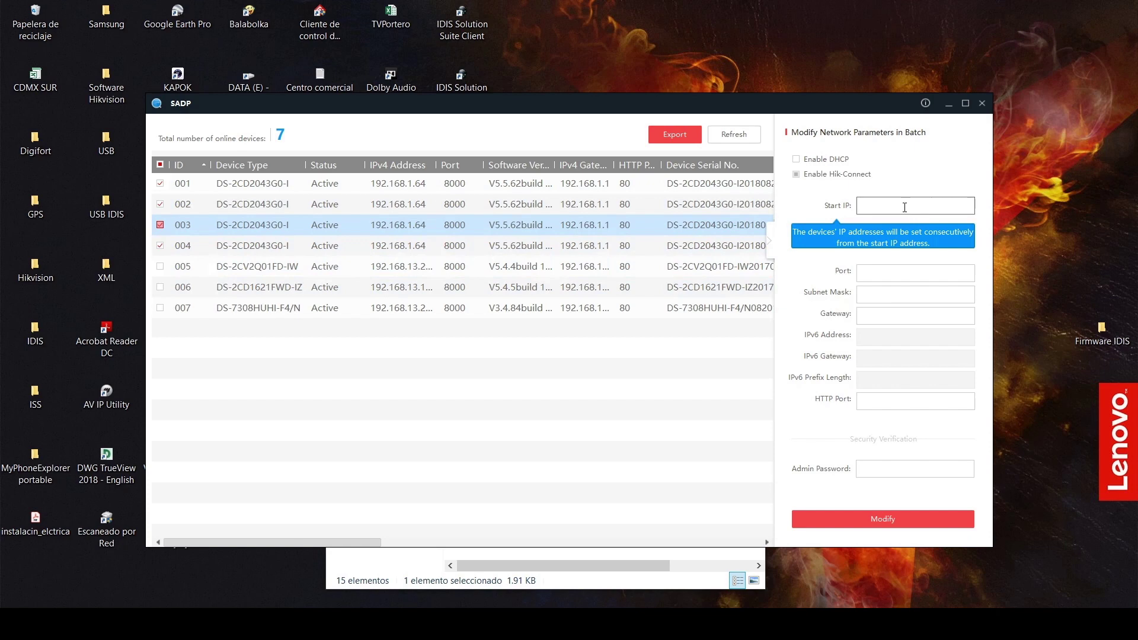
Set the batch network parameters to start IP 192.168.1.65, port 8000, subnet mask 255.255.255.0, gateway 192.168.1.1 and HTTP port 80
{"action": "type", "text": "192.168.1.65"}
{"action": "left_click", "coordinate": [898, 267]}
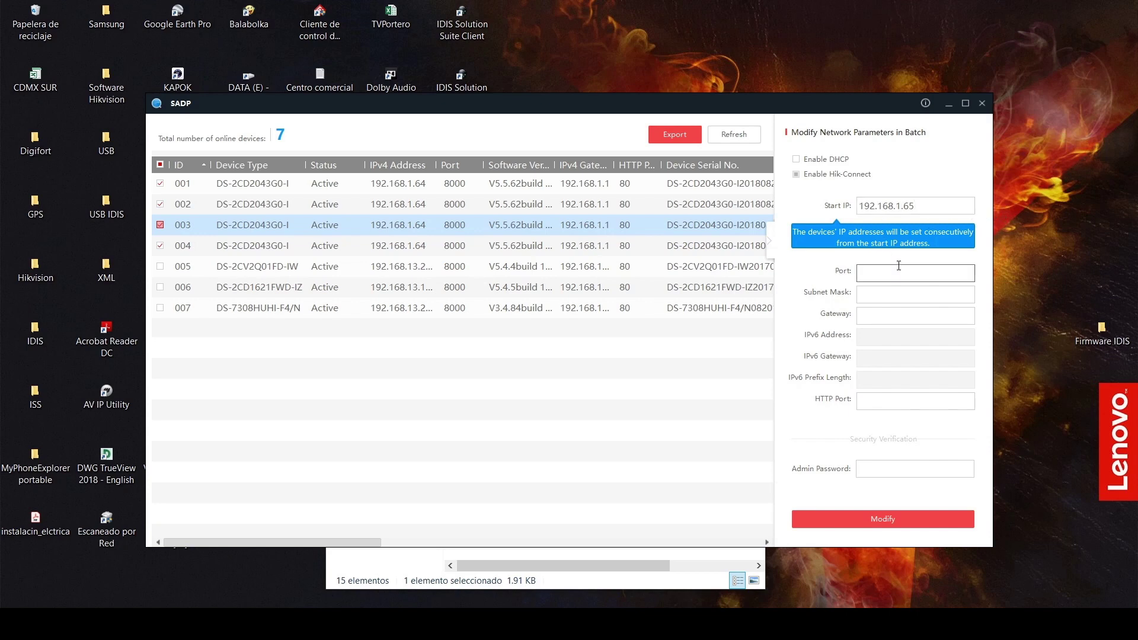
{"action": "type", "text": "8000"}
{"action": "left_click", "coordinate": [928, 294]}
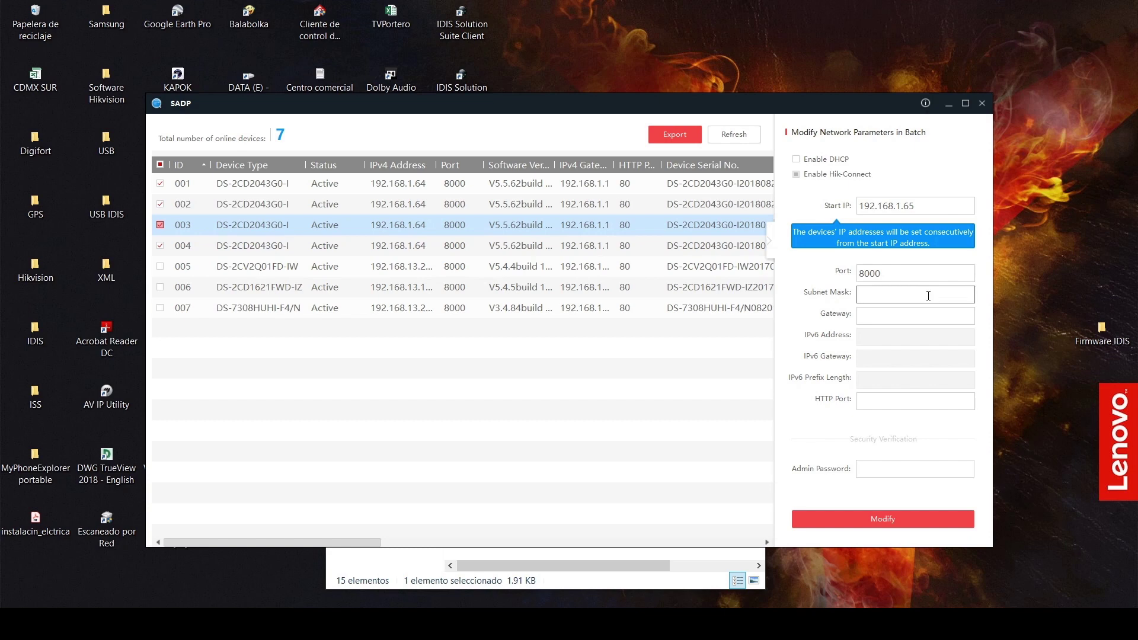
{"action": "type", "text": "255.255.255.0"}
{"action": "left_click", "coordinate": [867, 314]}
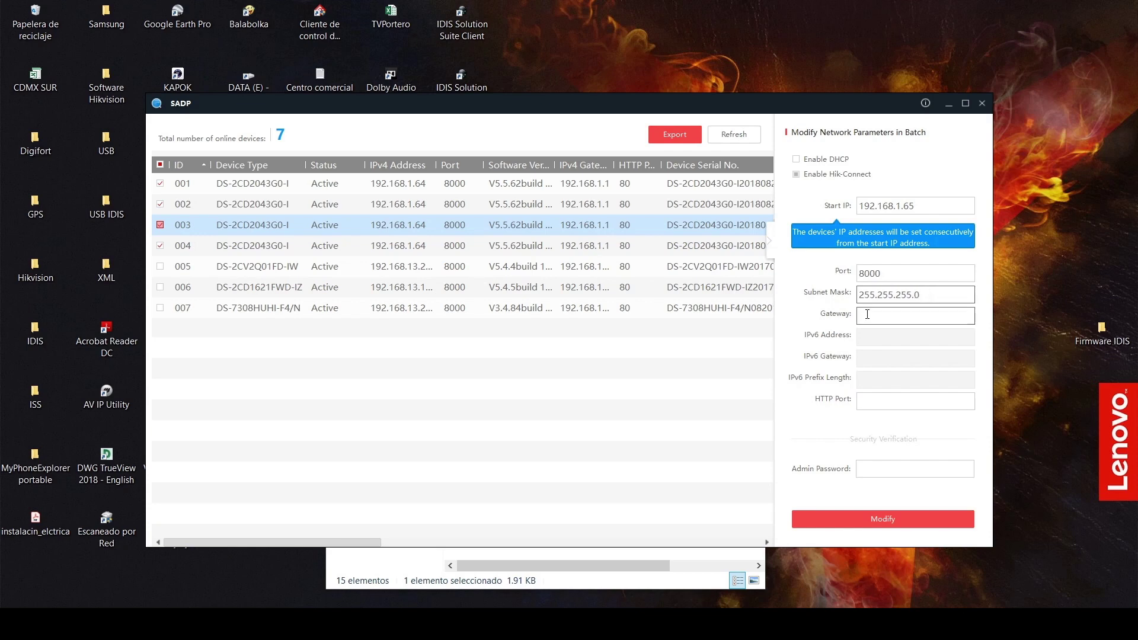
{"action": "type", "text": "192.168.1."}
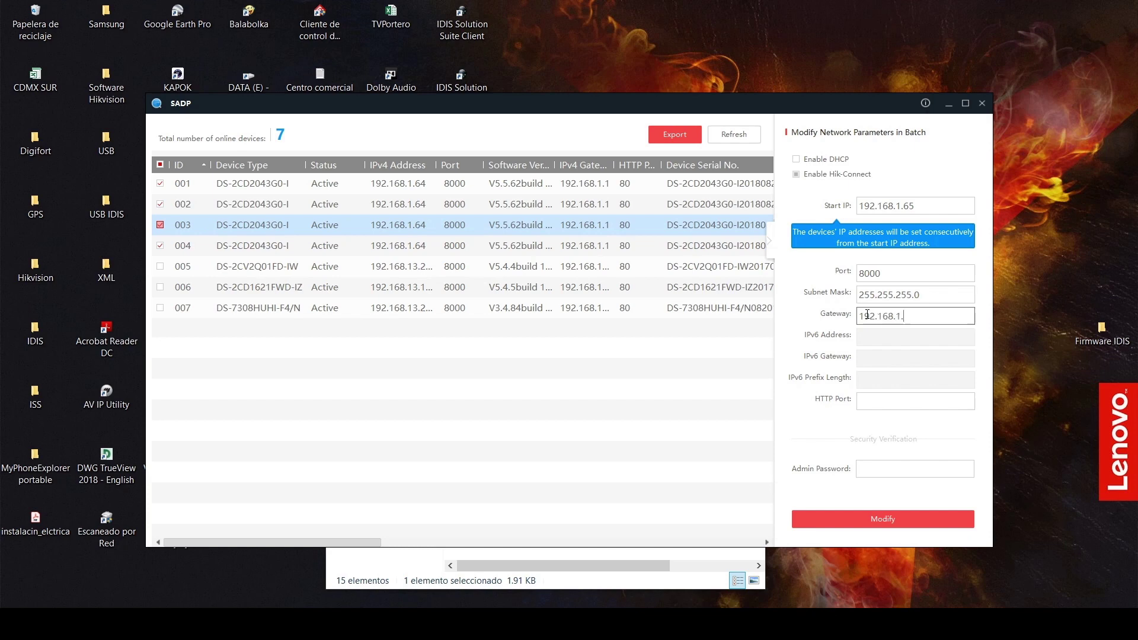
{"action": "type", "text": "1"}
{"action": "left_click", "coordinate": [896, 402]}
{"action": "type", "text": "80"}
Enter the admin password and apply the network changes to the selected cameras
{"action": "left_click", "coordinate": [895, 468]}
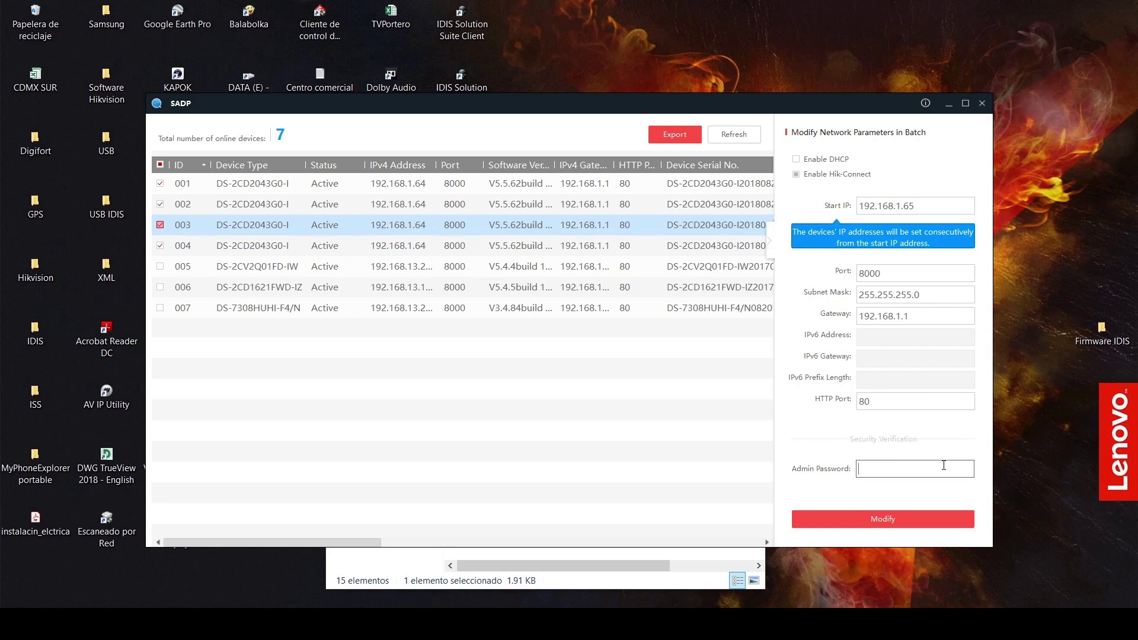
{"action": "type", "text": "••••••••"}
{"action": "left_click", "coordinate": [885, 518]}
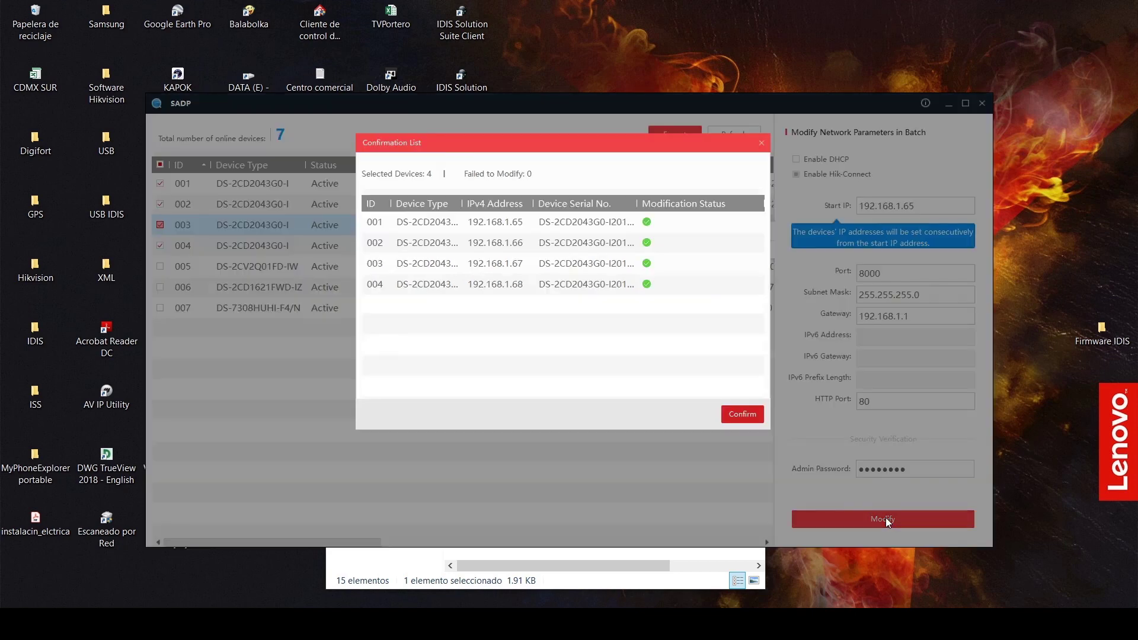
{"action": "left_click", "coordinate": [738, 413]}
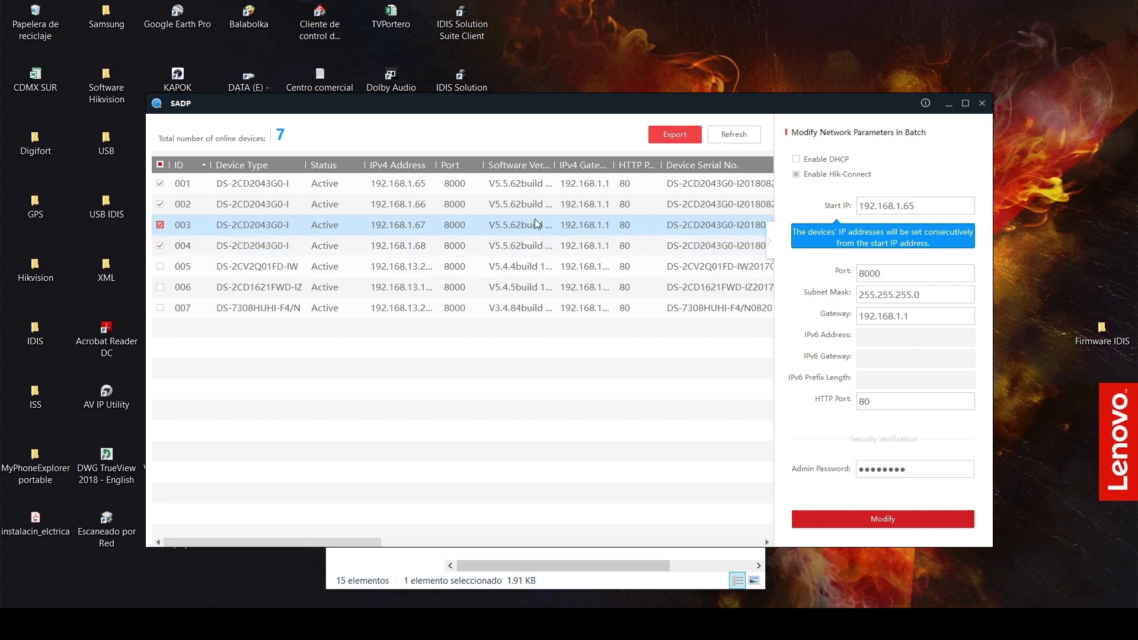
Widen the Software Version column and check the firmware offered for the DS-2CD2043G0-I on the SYSCOM product page
{"action": "left_click_drag", "start_coordinate": [556, 170], "coordinate": [587, 170]}
{"action": "left_click", "coordinate": [681, 311]}
{"action": "left_click", "coordinate": [681, 312]}
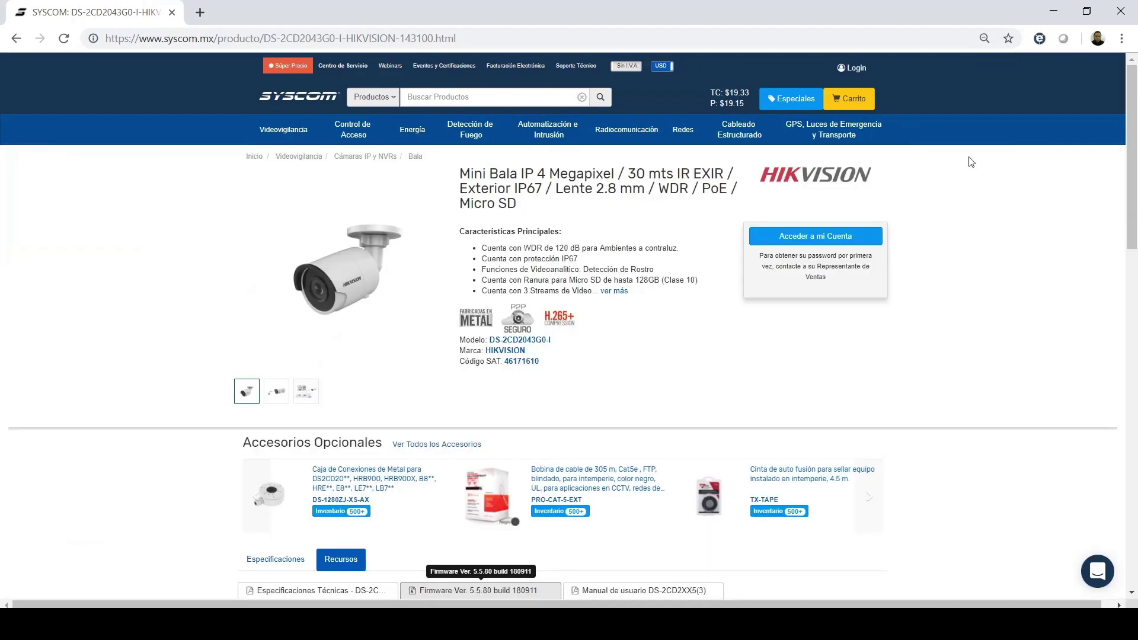
{"action": "scroll", "coordinate": [1134, 131], "scroll_direction": "down", "scroll_amount": 3}
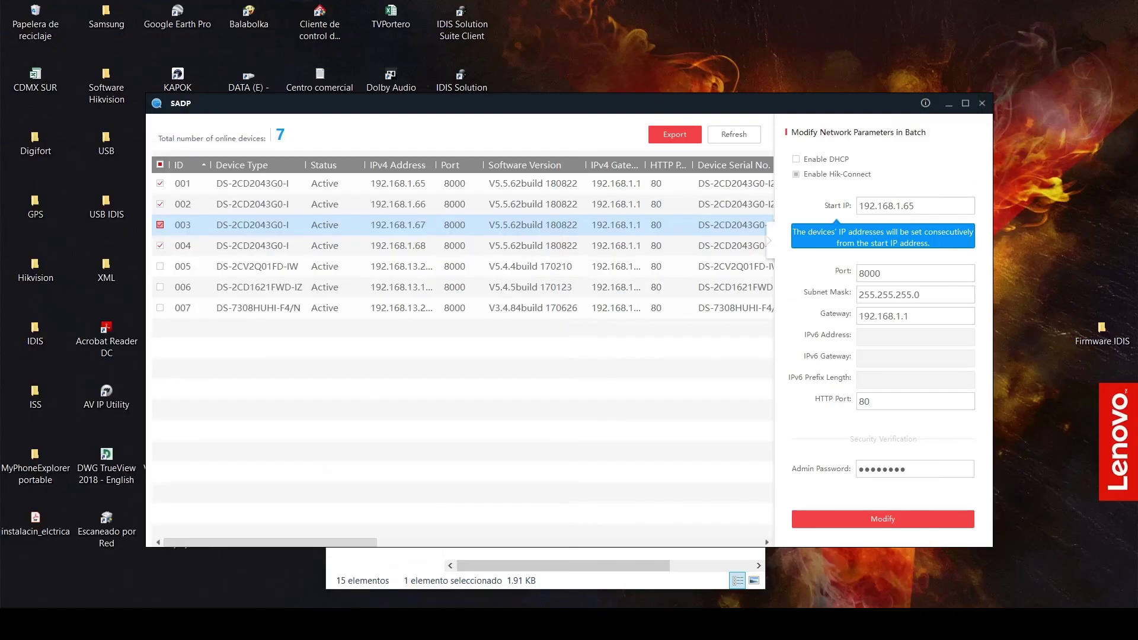
{"action": "left_click", "coordinate": [362, 209], "text": "ctrl"}
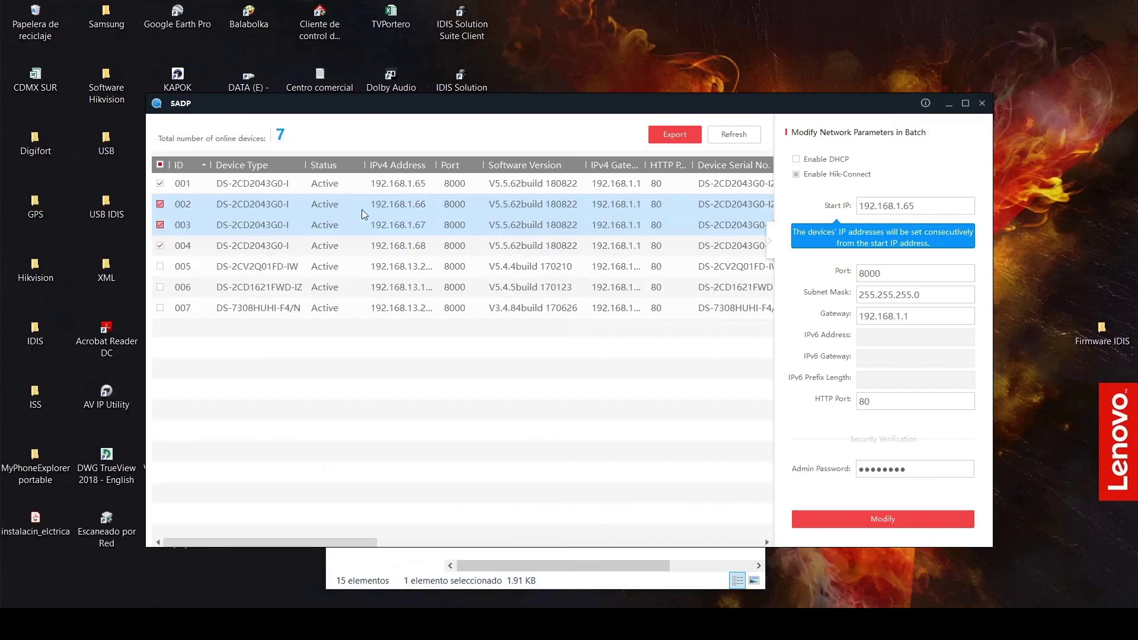
{"action": "left_click", "coordinate": [508, 192], "text": "ctrl"}
{"action": "left_click", "coordinate": [519, 193], "text": "ctrl"}
{"action": "left_click", "coordinate": [529, 214], "text": "ctrl"}
{"action": "left_click", "coordinate": [528, 213], "text": "ctrl"}
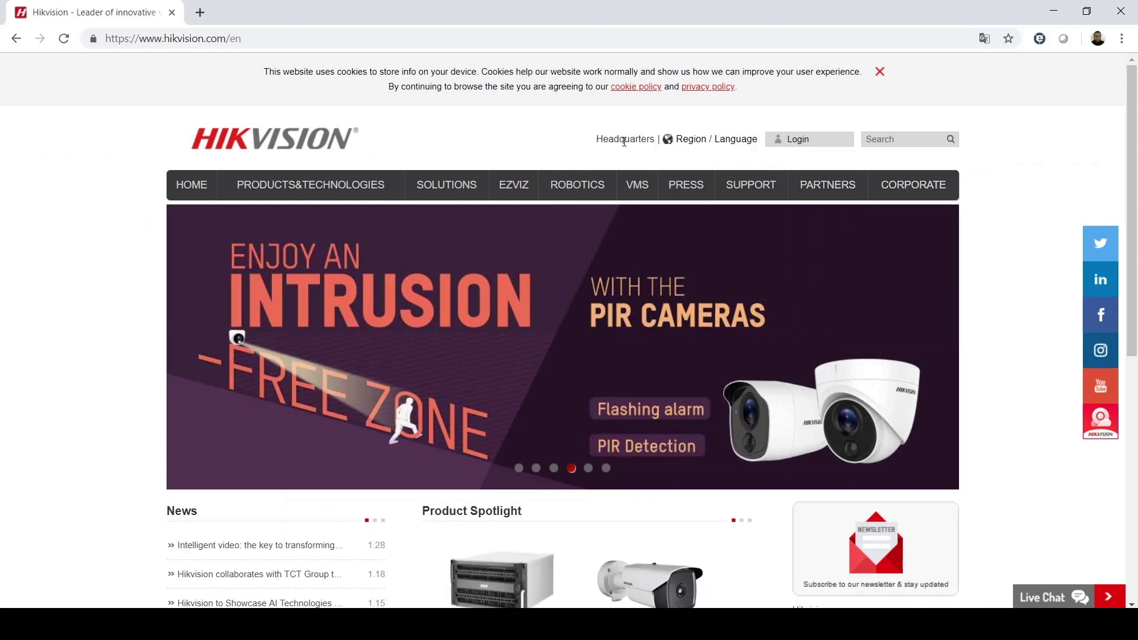
Set the Hikvision website's region to Global – English and open the Tools list in its Support Downloads section
{"action": "left_click", "coordinate": [677, 141]}
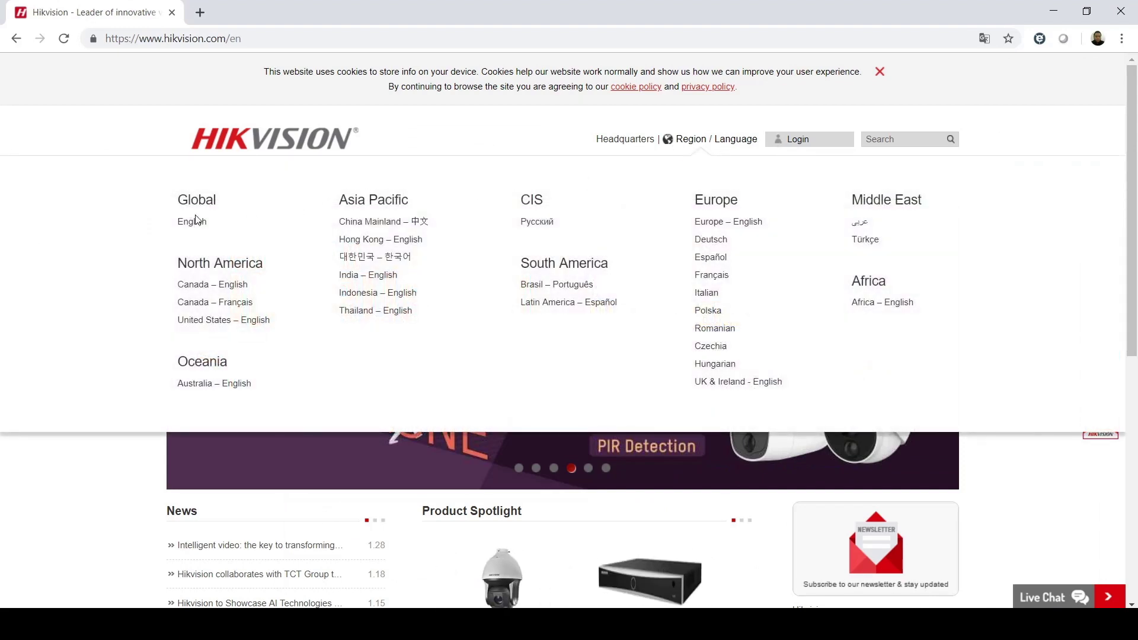
{"action": "left_click", "coordinate": [190, 226]}
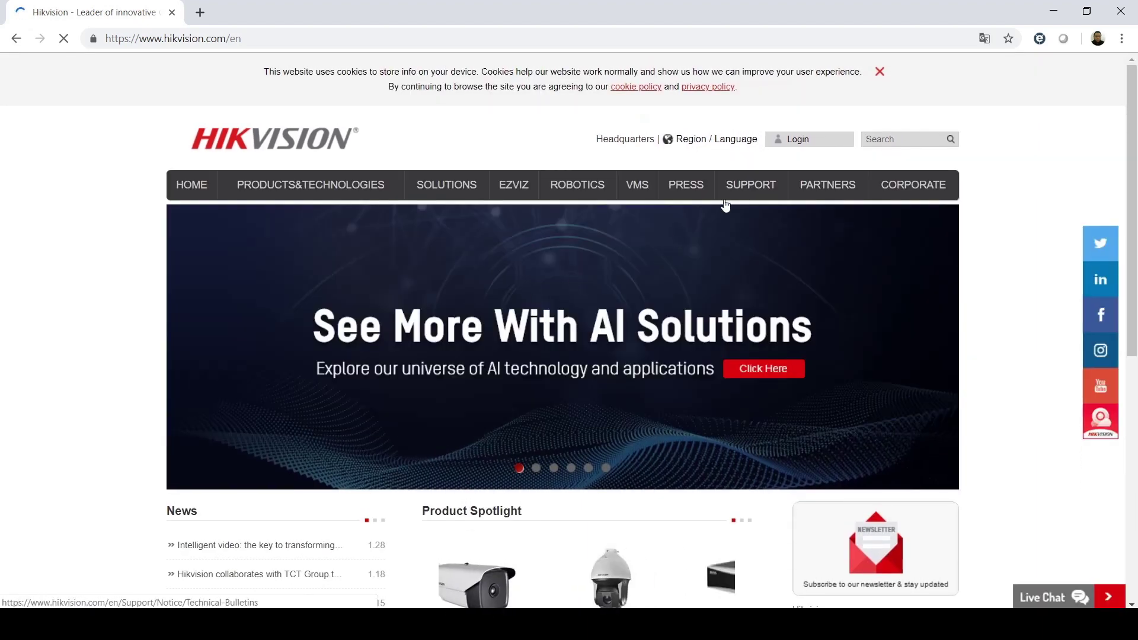
{"action": "mouse_move", "coordinate": [735, 190]}
{"action": "left_click", "coordinate": [754, 246]}
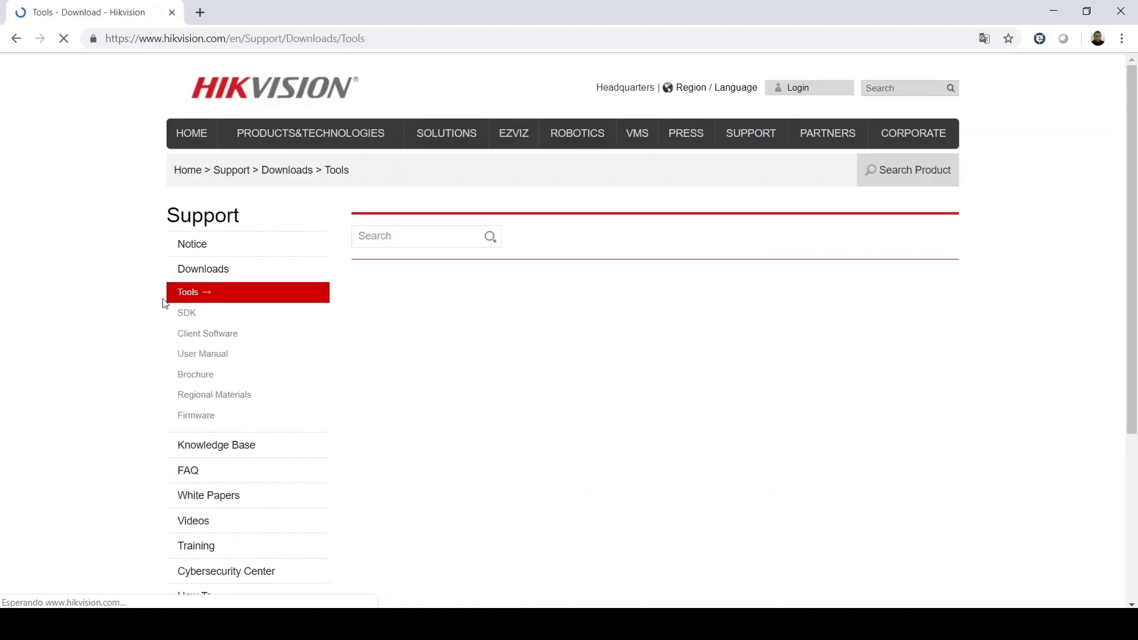
{"action": "left_click_drag", "start_coordinate": [1133, 234], "coordinate": [1133, 314]}
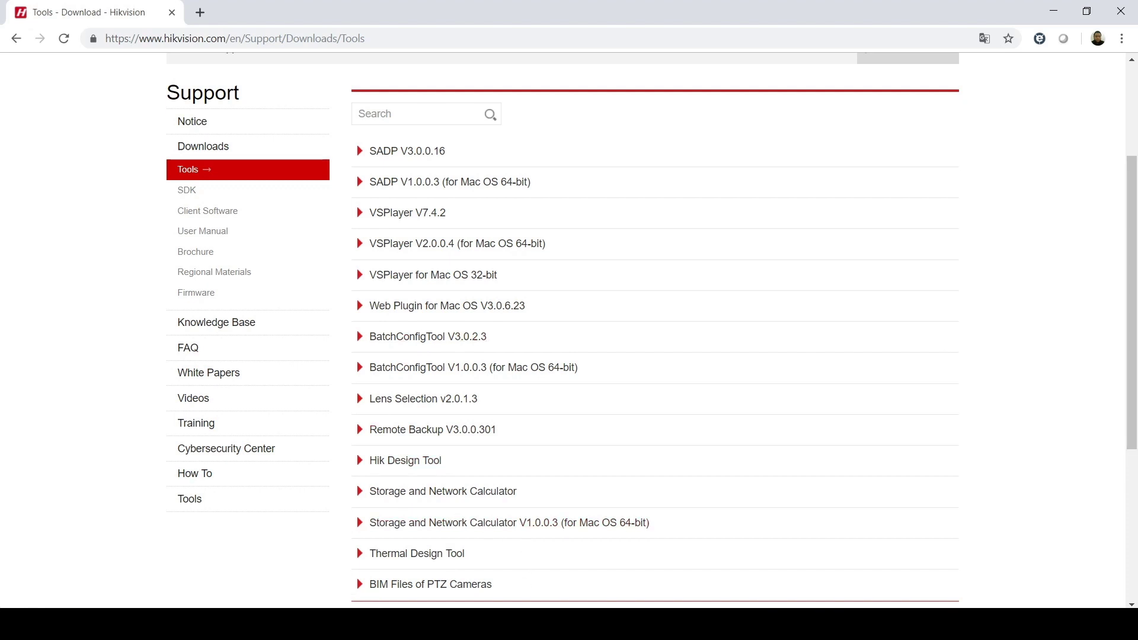
Switch to the Batch Configuration application and maximize its window
{"action": "mouse_move", "coordinate": [529, 625]}
{"action": "left_click", "coordinate": [531, 583]}
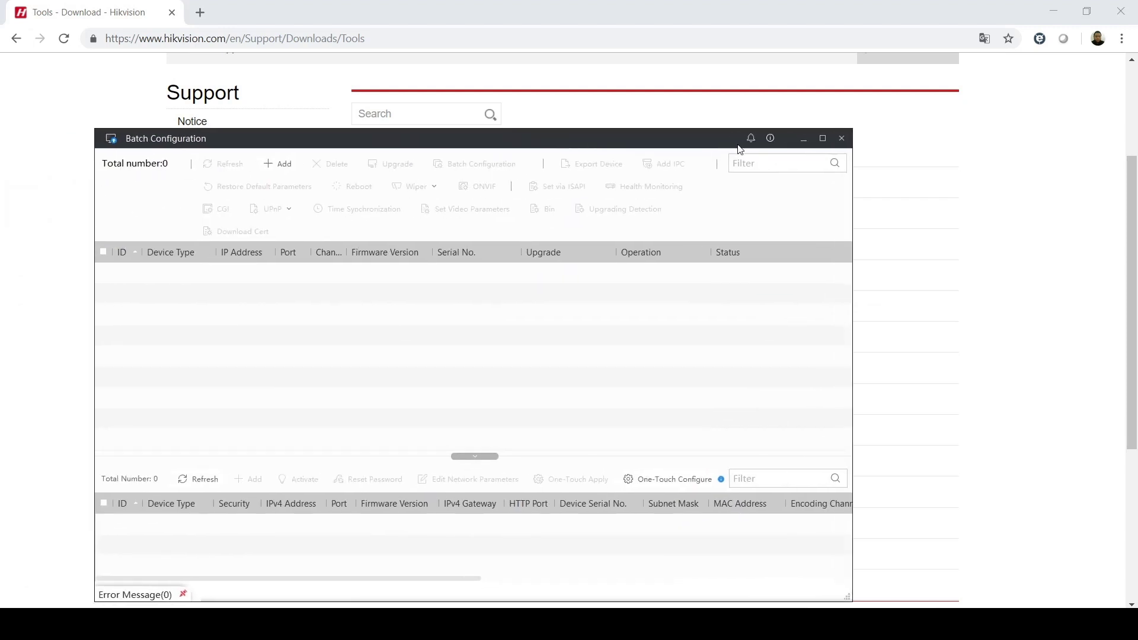
{"action": "left_click", "coordinate": [821, 140]}
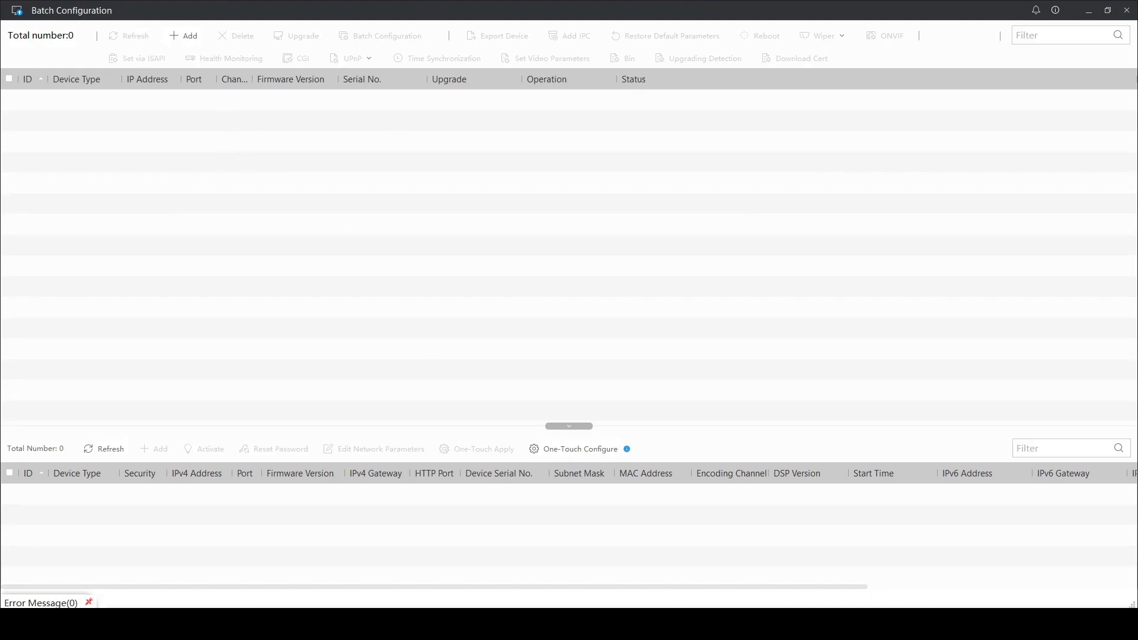
Bring up SADP to check the IP addresses of the four cameras, then minimize it
{"action": "left_click", "coordinate": [687, 622]}
{"action": "left_click", "coordinate": [358, 188]}
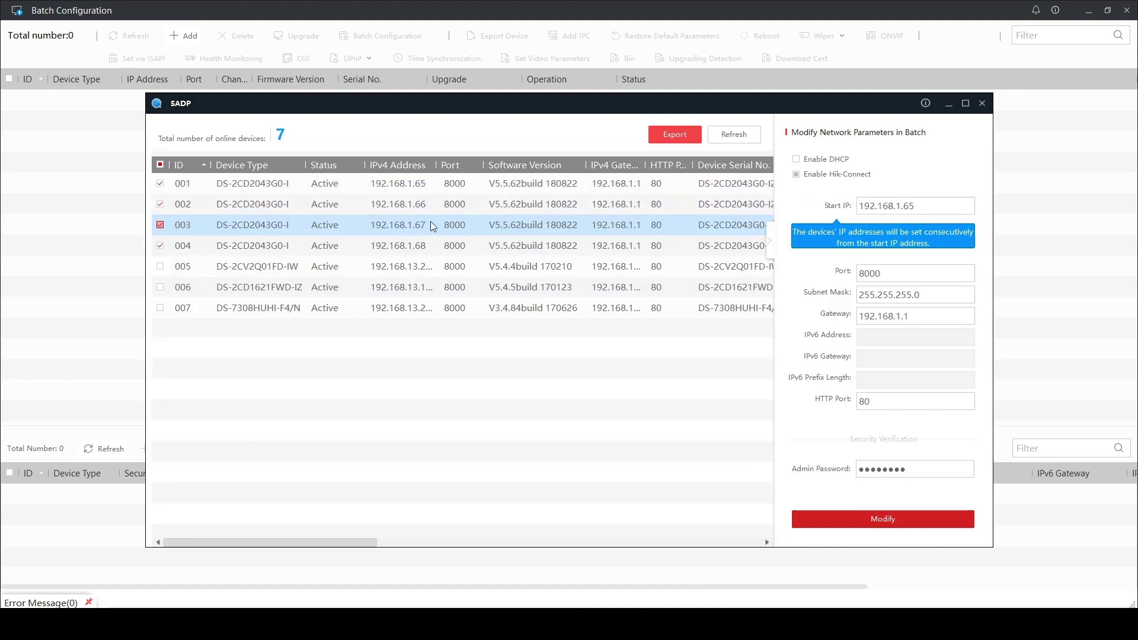
{"action": "left_click", "coordinate": [949, 107]}
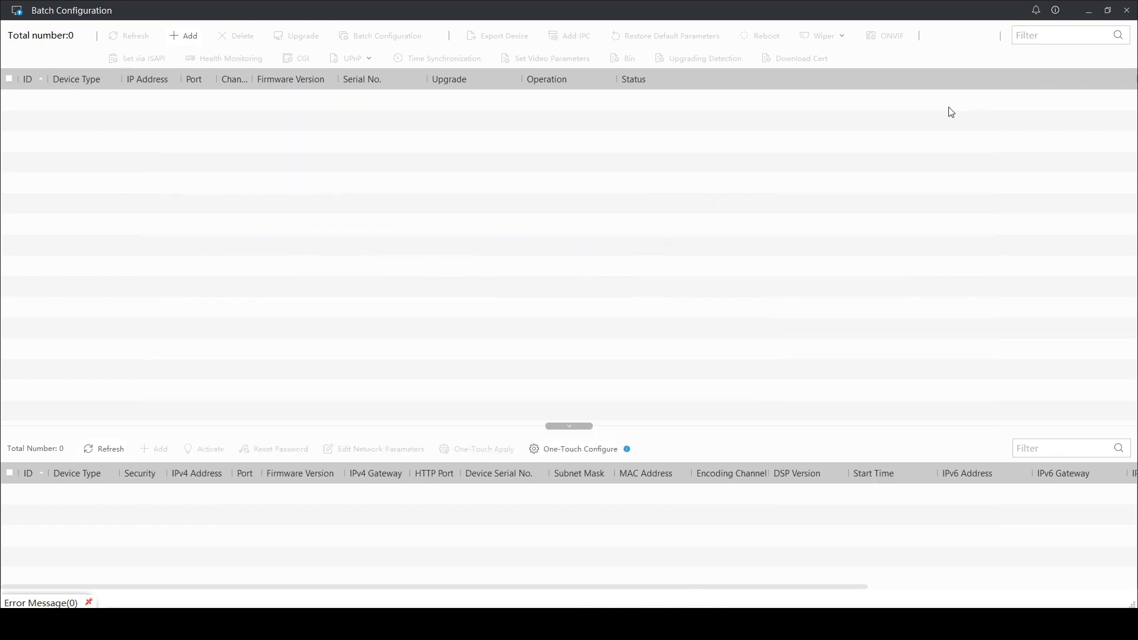
Start adding devices by IP segment with start address 192.168.1.65 and end address 192.168.1.68
{"action": "left_click", "coordinate": [186, 38]}
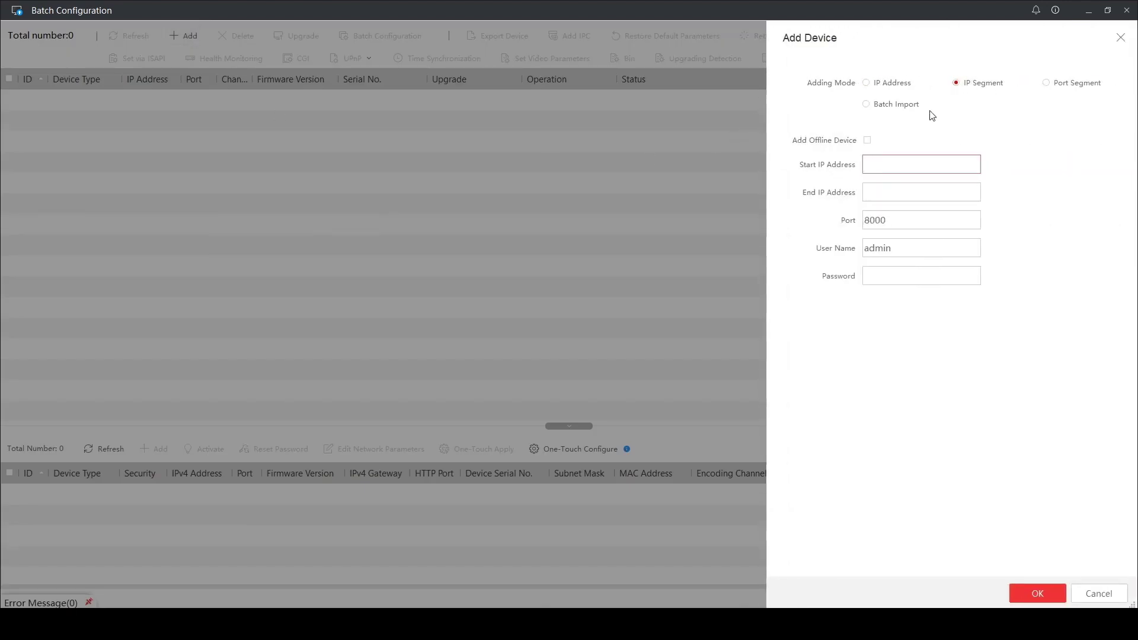
{"action": "type", "text": "92.168.1.65"}
{"action": "left_click", "coordinate": [939, 191]}
{"action": "type", "text": "192.168"}
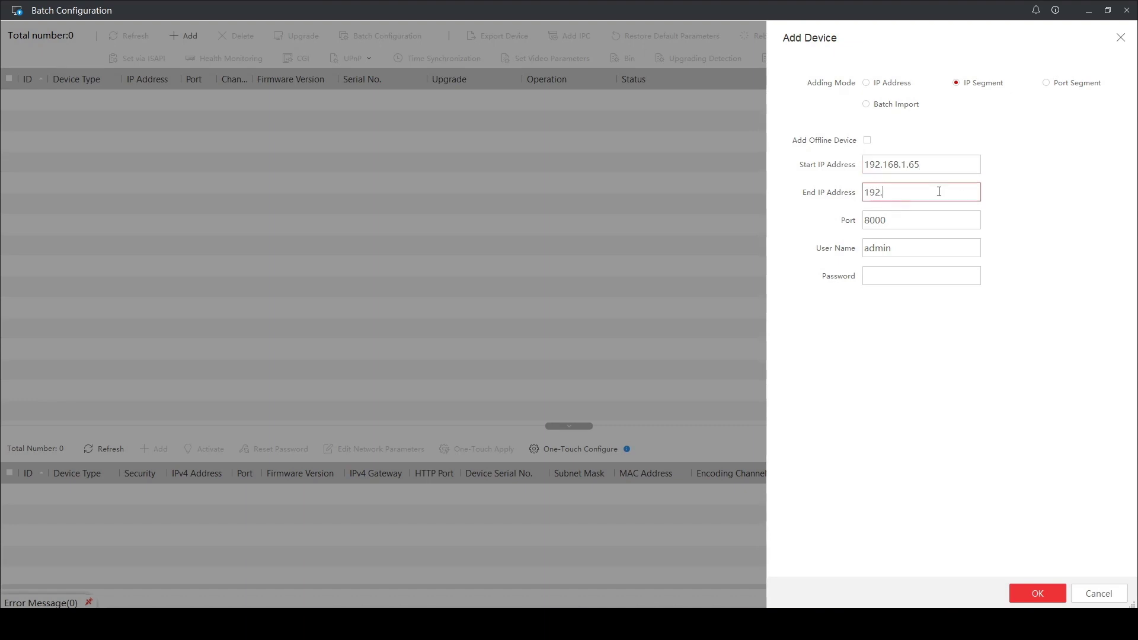
{"action": "key", "text": "alt+Tab"}
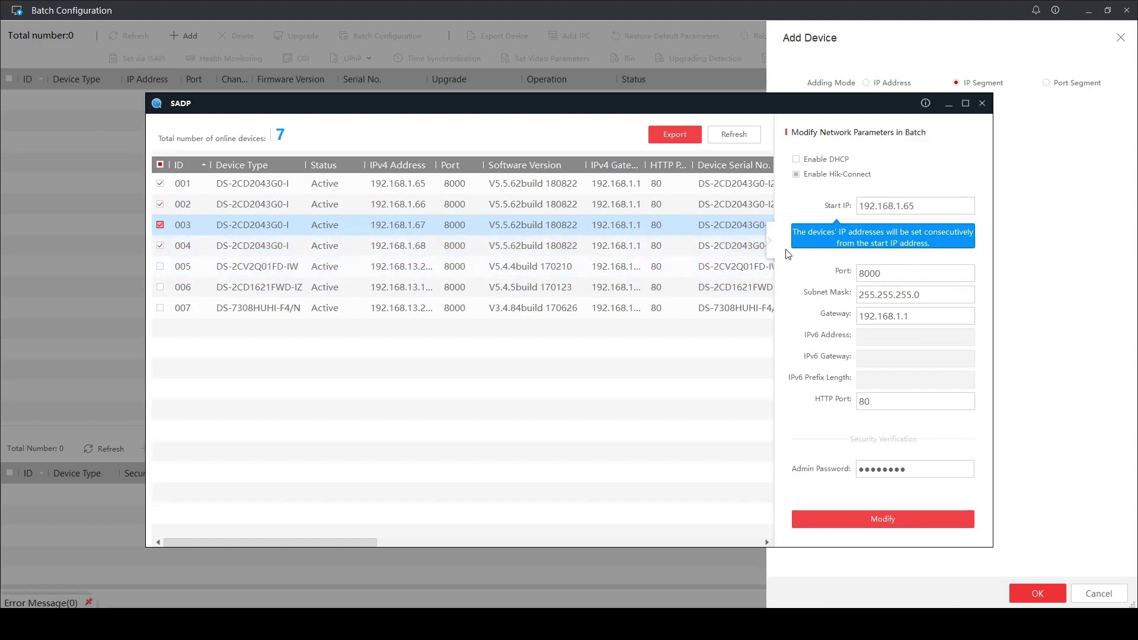
{"action": "key", "text": "alt+Tab"}
{"action": "type", "text": ".1.68"}
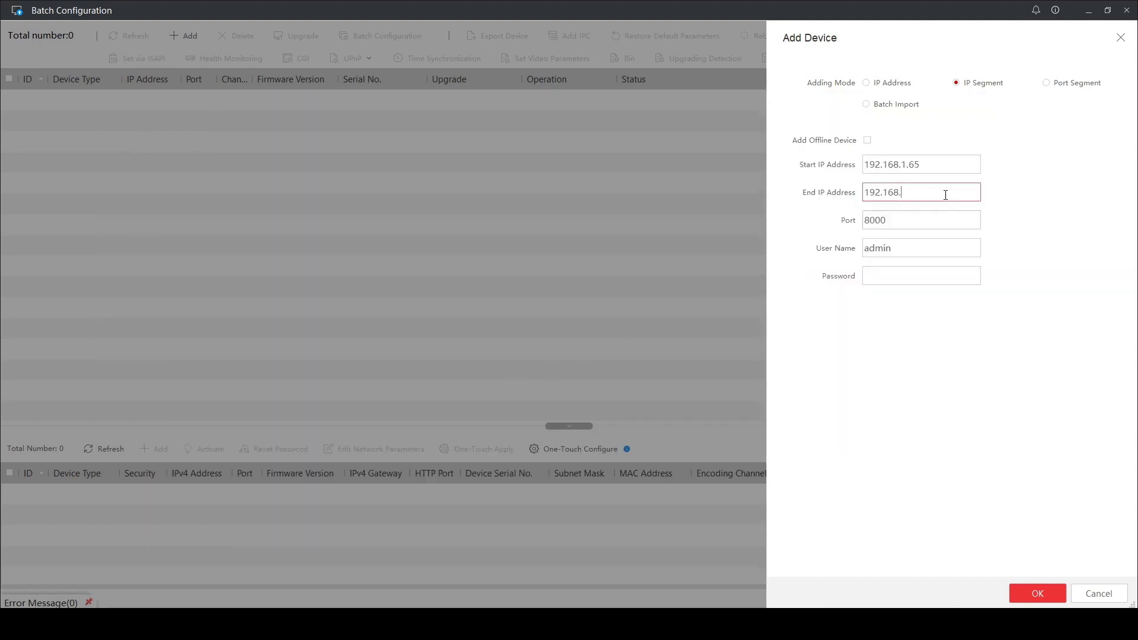
Enter the device password and add the cameras of the IP segment to the device list
{"action": "left_click", "coordinate": [893, 275]}
{"action": "type", "text": "●●●●●●●●"}
{"action": "left_click", "coordinate": [1038, 594]}
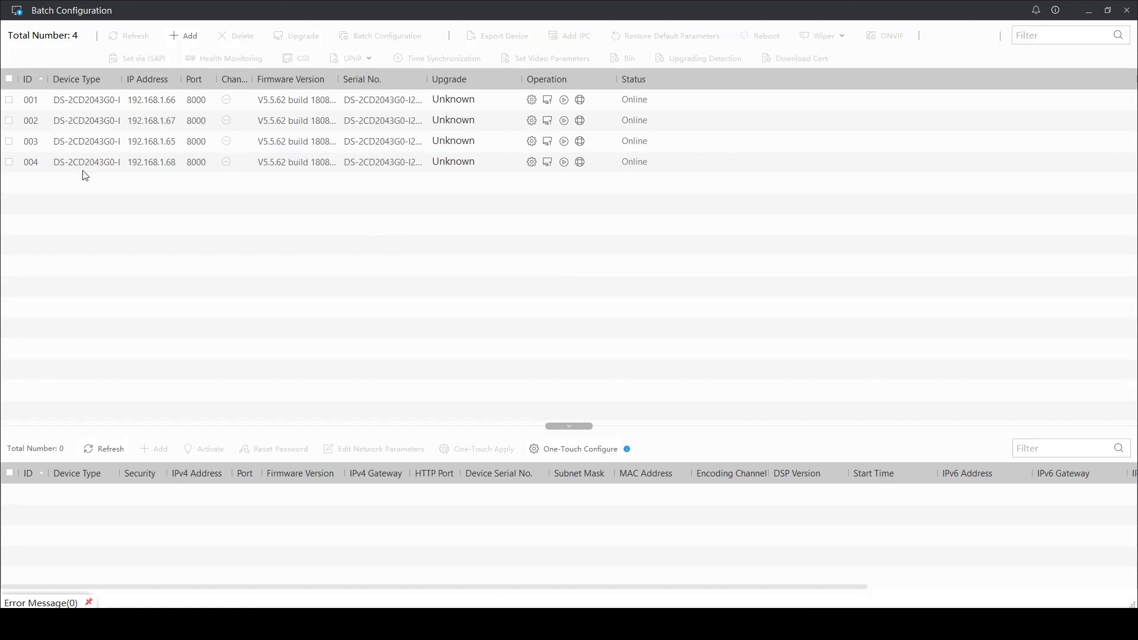
Select all four added cameras and open their firmware upgrade settings
{"action": "left_click", "coordinate": [8, 80]}
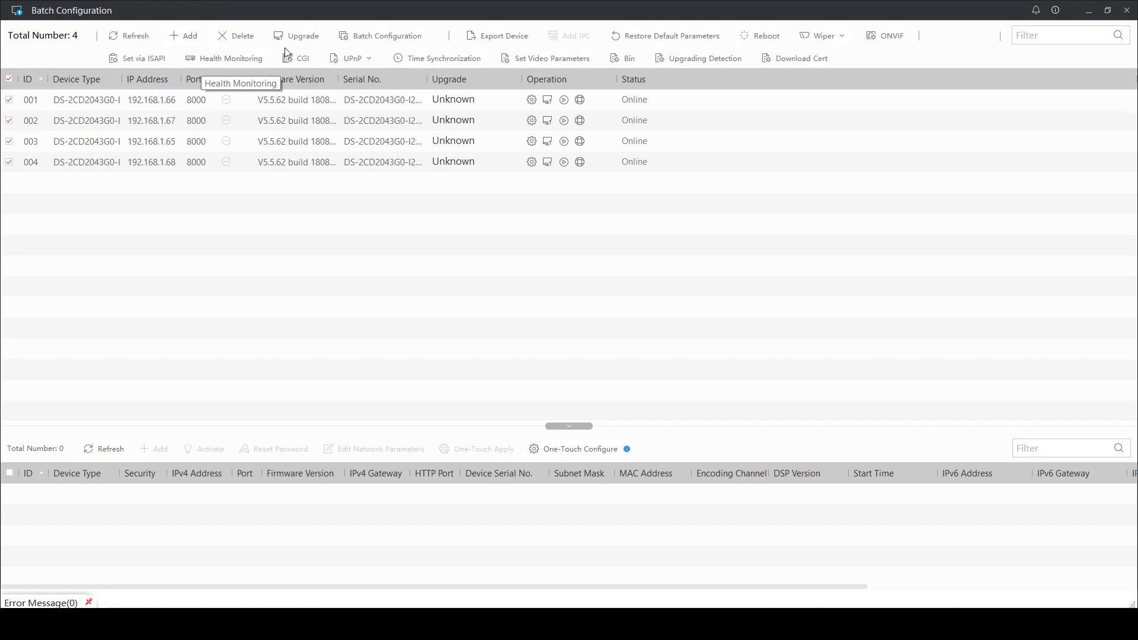
{"action": "left_click", "coordinate": [306, 38]}
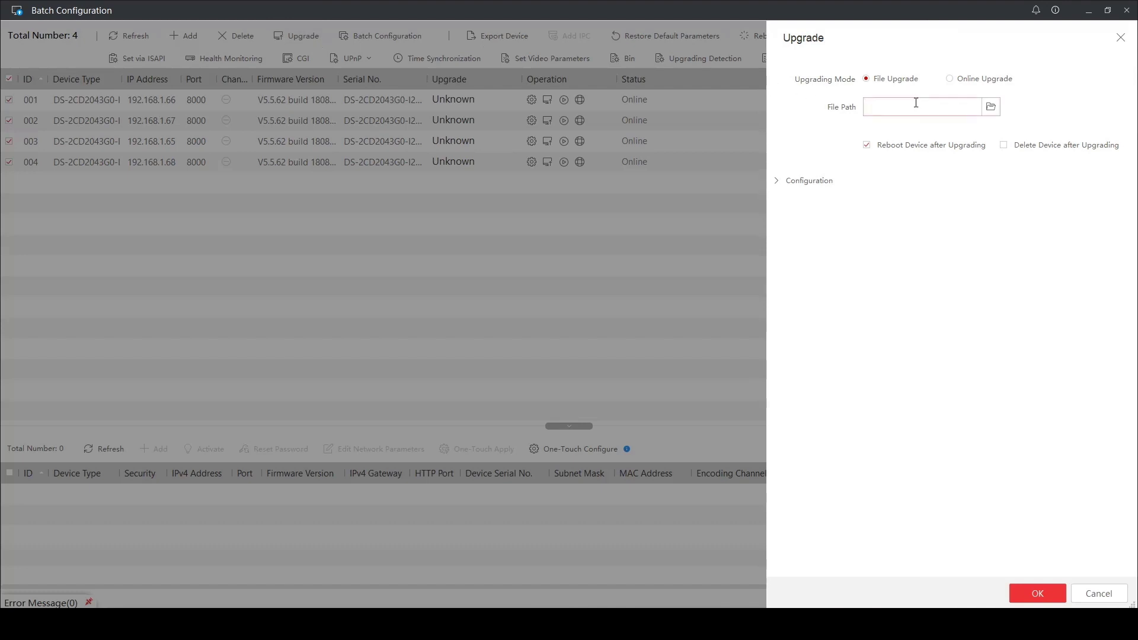
Switch to the Firmware folder in File Explorer and extract the IPC_G1_EN_STD_5.5.80_180911 archive there
{"action": "key", "text": "alt+Tab"}
{"action": "left_click", "coordinate": [492, 208]}
{"action": "right_click", "coordinate": [491, 208]}
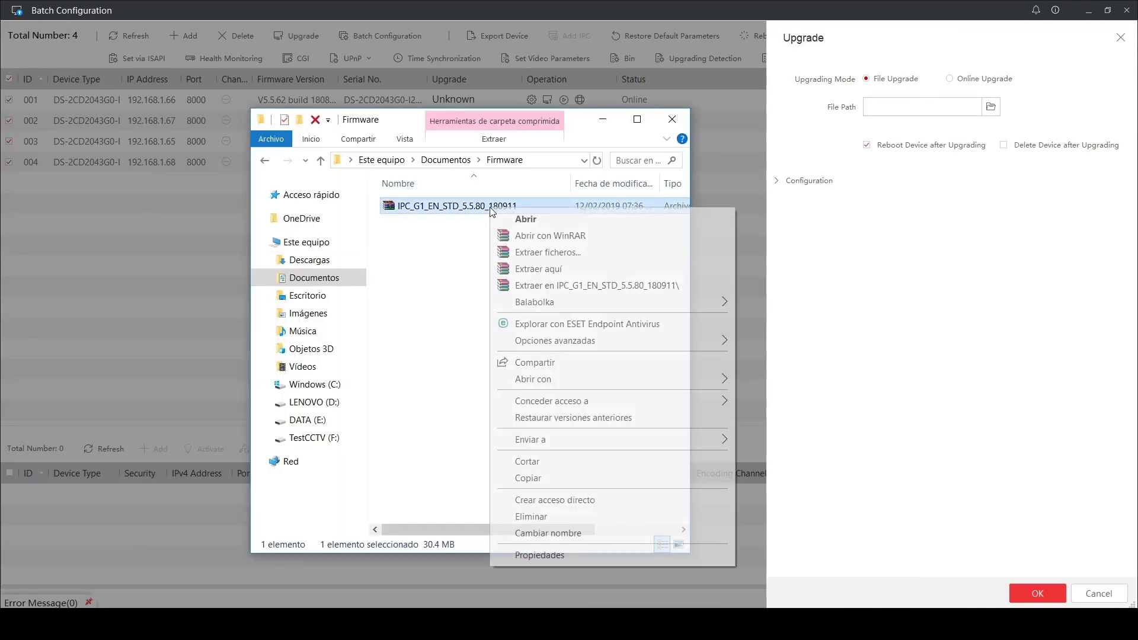
{"action": "left_click", "coordinate": [540, 270]}
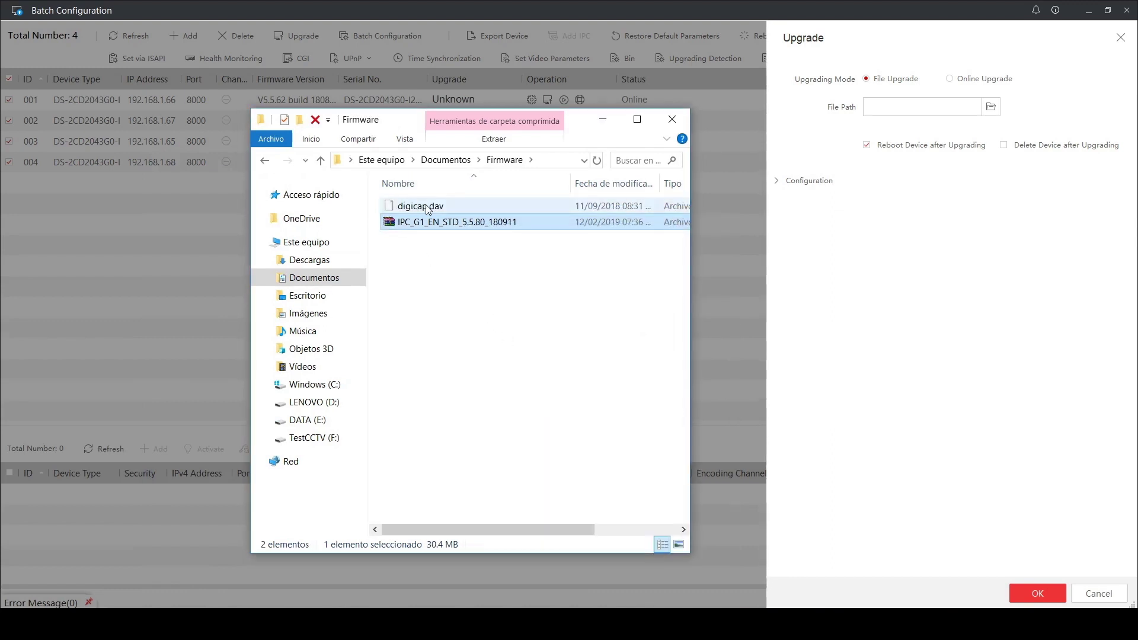
Select digicap.dav from the Firmware folder in Documentos as the upgrade file and start upgrading the four selected cameras
{"action": "left_click", "coordinate": [992, 108]}
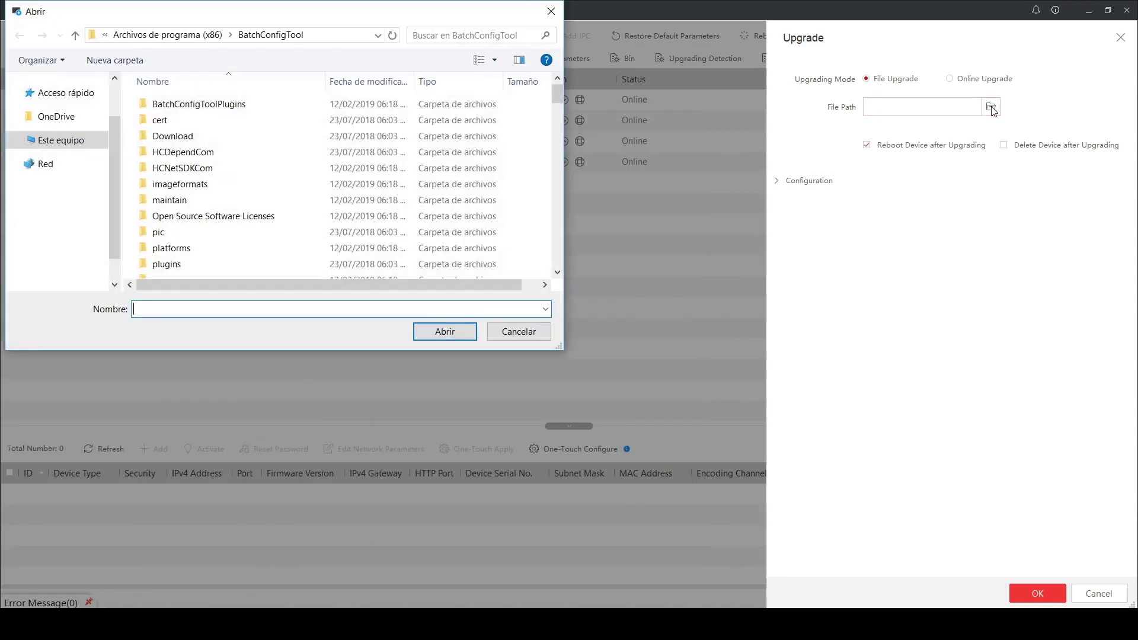
{"action": "left_click", "coordinate": [66, 125]}
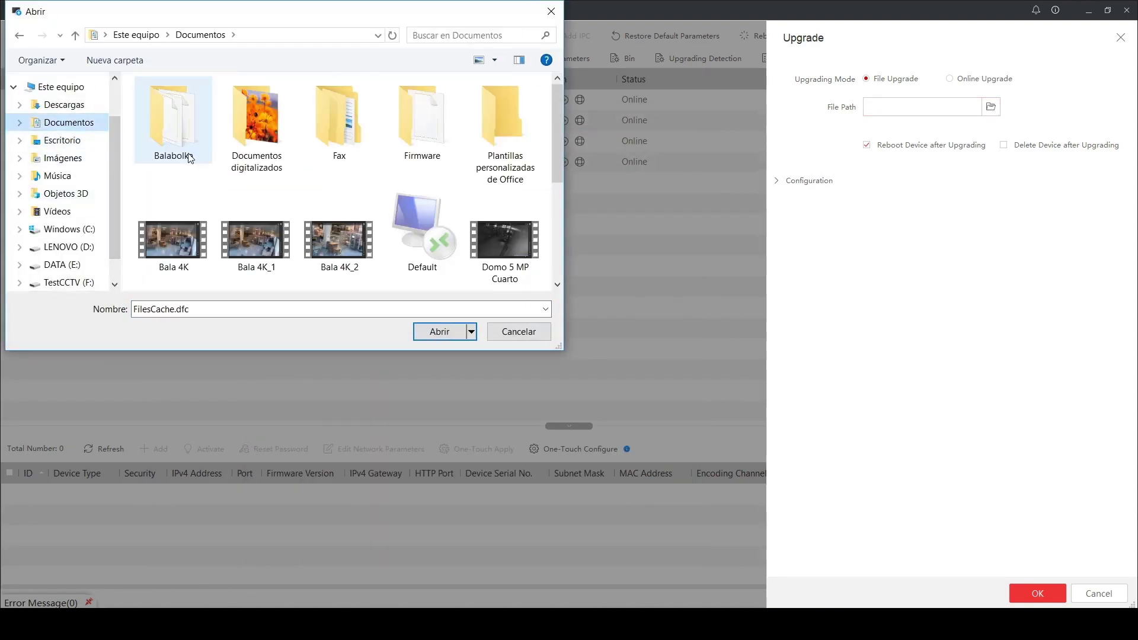
{"action": "left_click", "coordinate": [421, 141]}
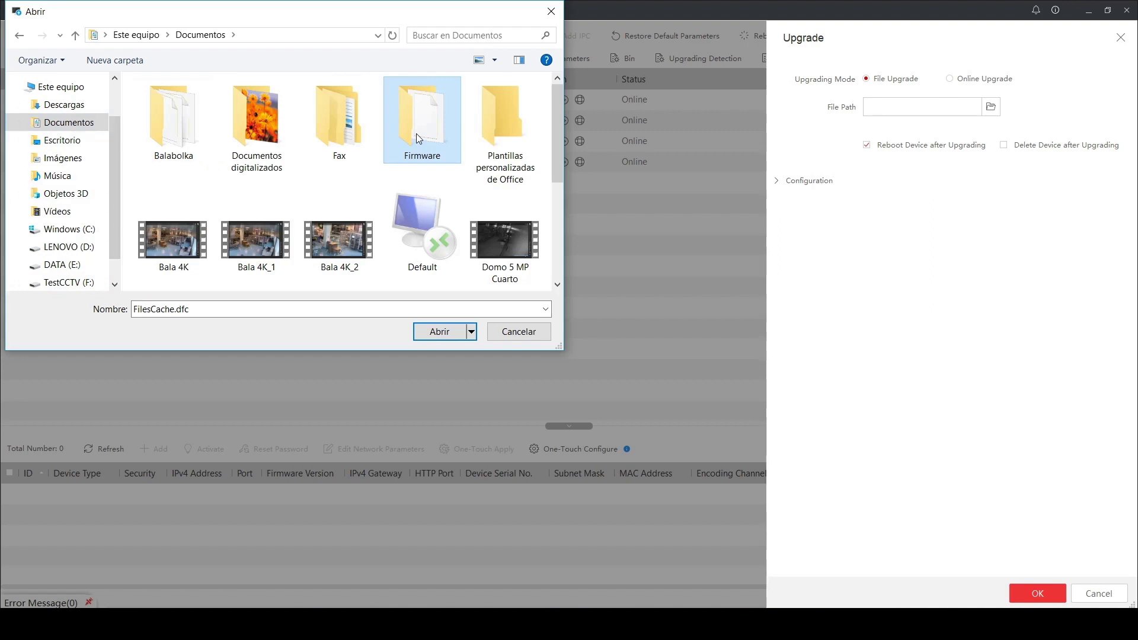
{"action": "double_click", "coordinate": [416, 133]}
{"action": "left_click", "coordinate": [179, 109]}
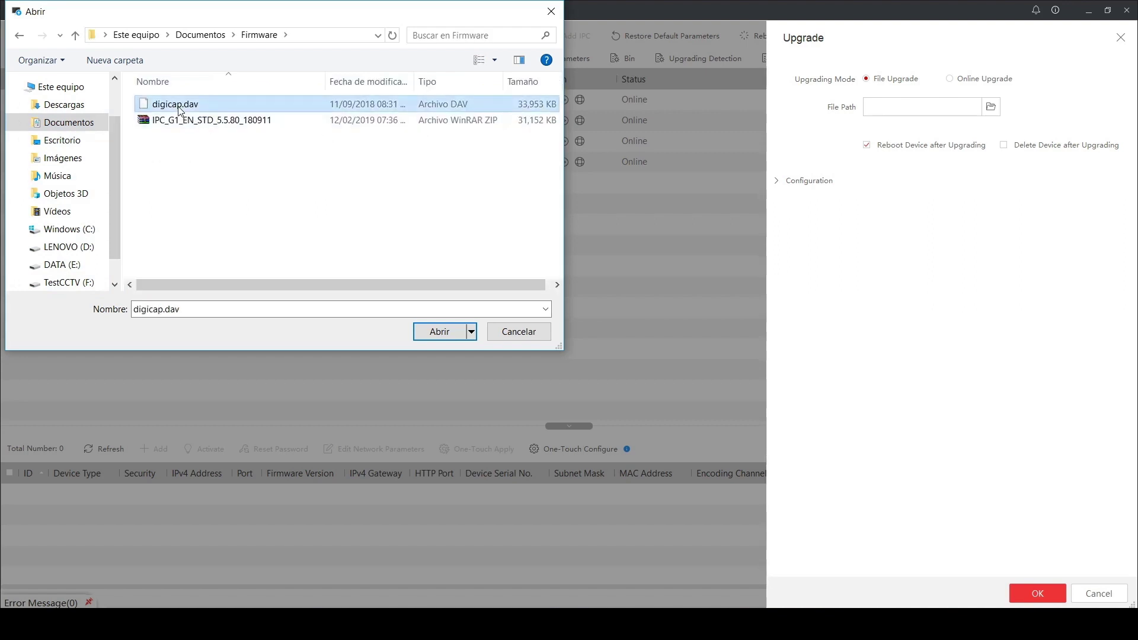
{"action": "left_click", "coordinate": [438, 332]}
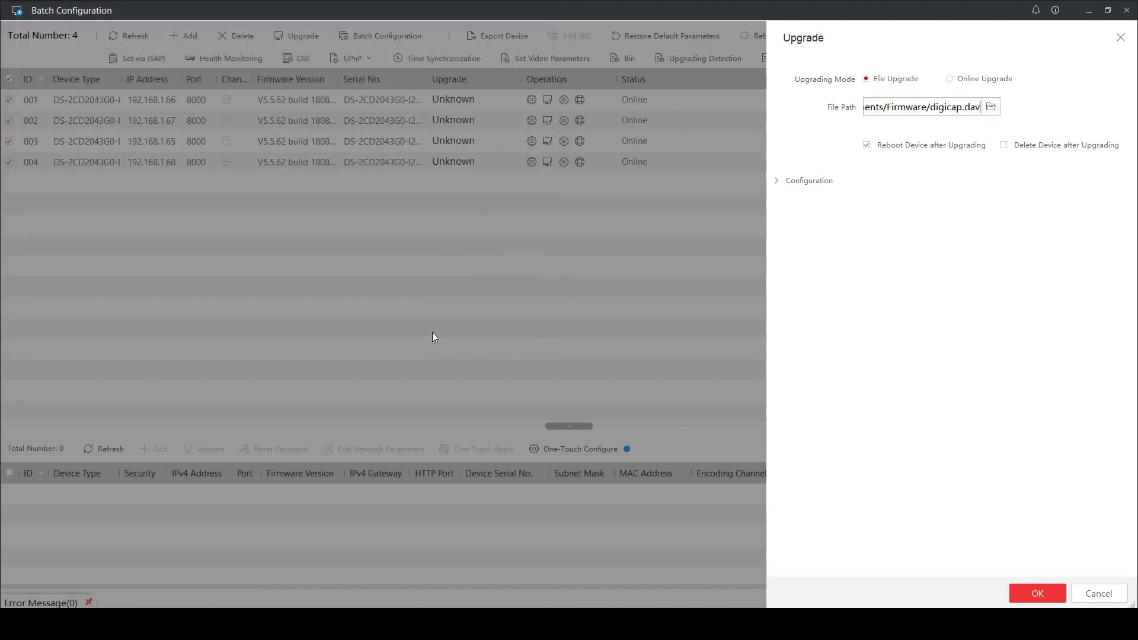
{"action": "left_click", "coordinate": [1042, 598]}
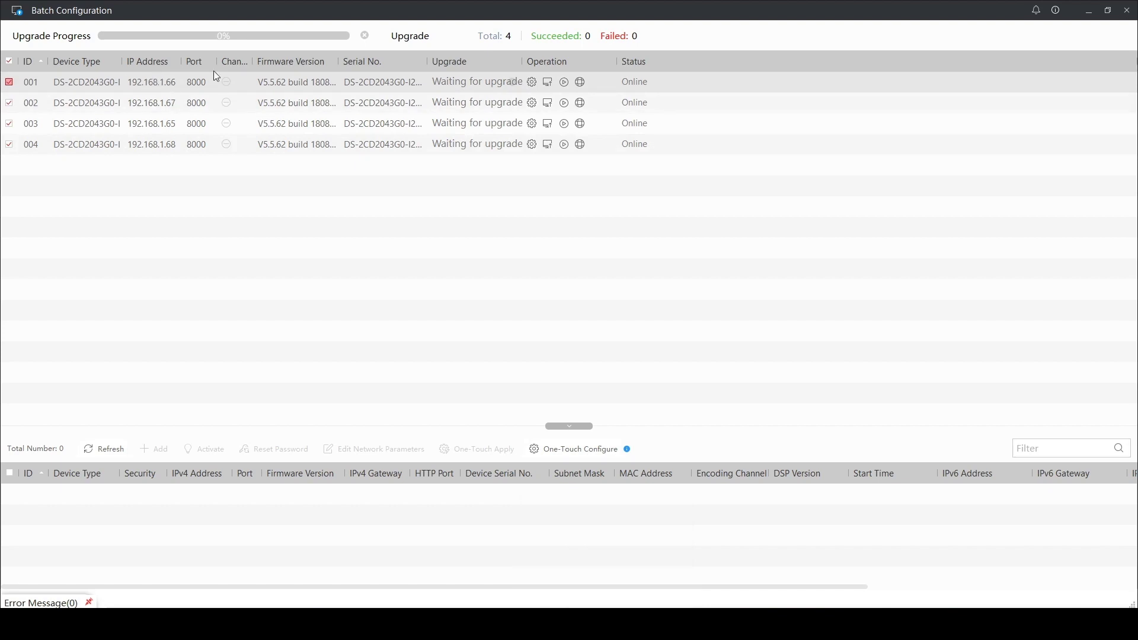
{"action": "left_click", "coordinate": [390, 41]}
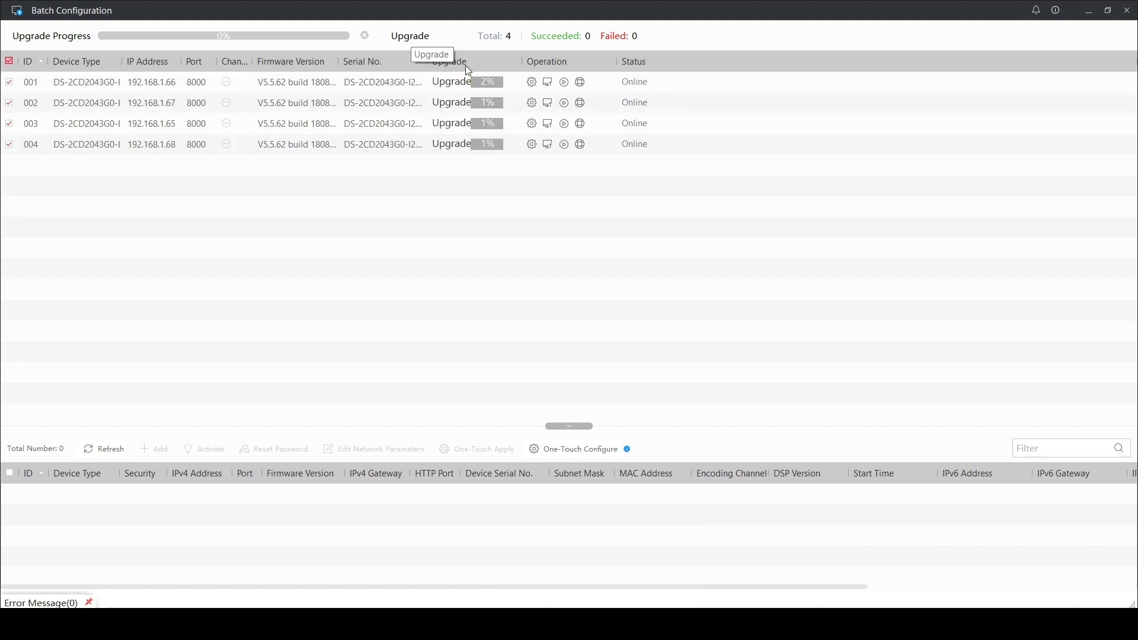